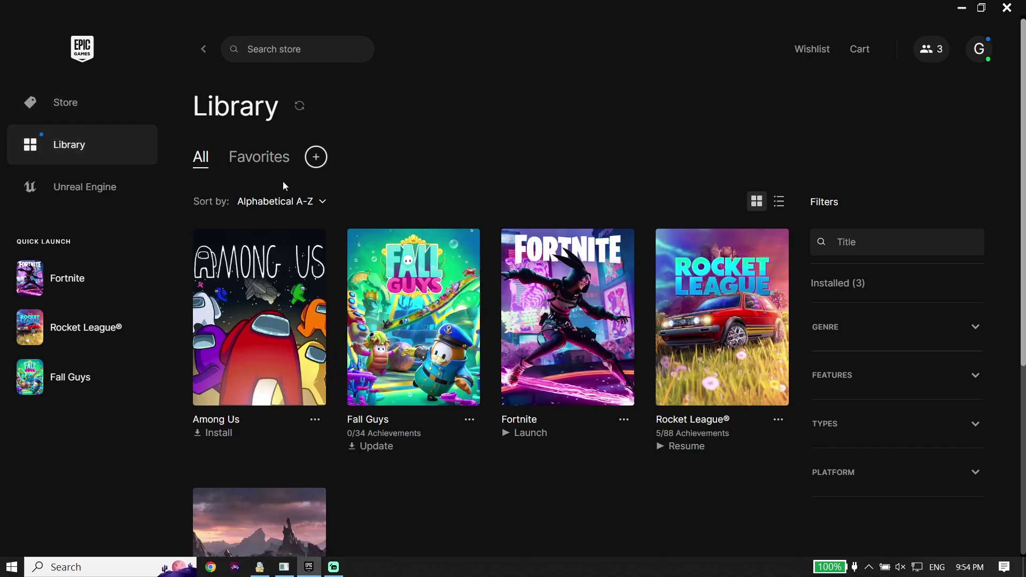
Open Fortnite's installation folder from the game's management options in the library
{"action": "left_click", "coordinate": [622, 422]}
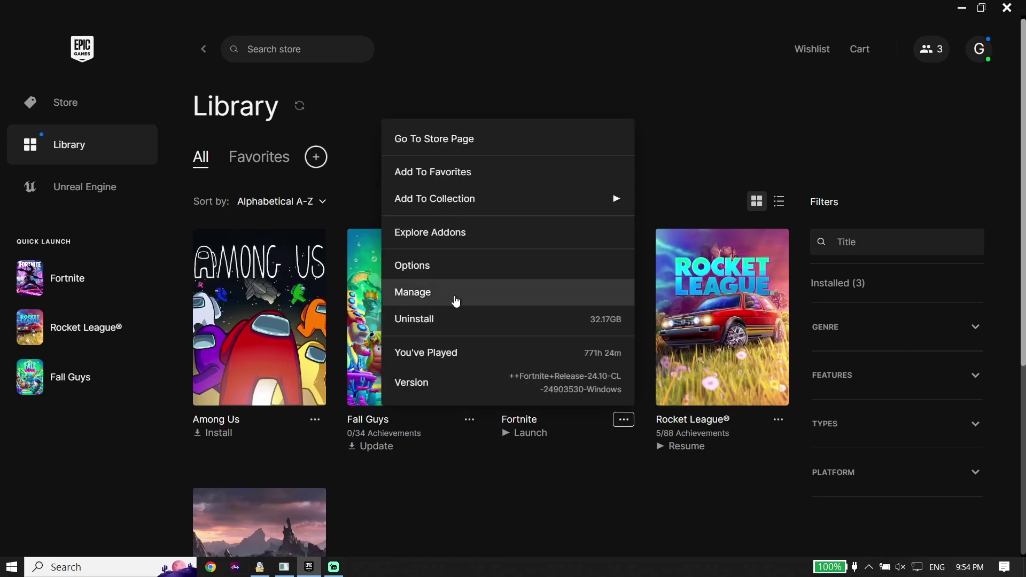
{"action": "left_click", "coordinate": [428, 295]}
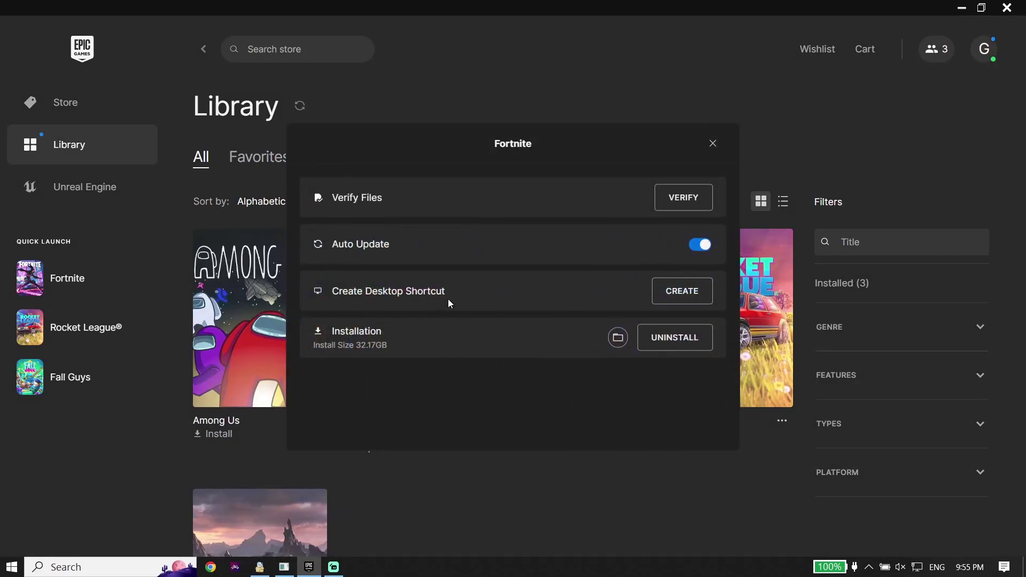
{"action": "left_click", "coordinate": [619, 340]}
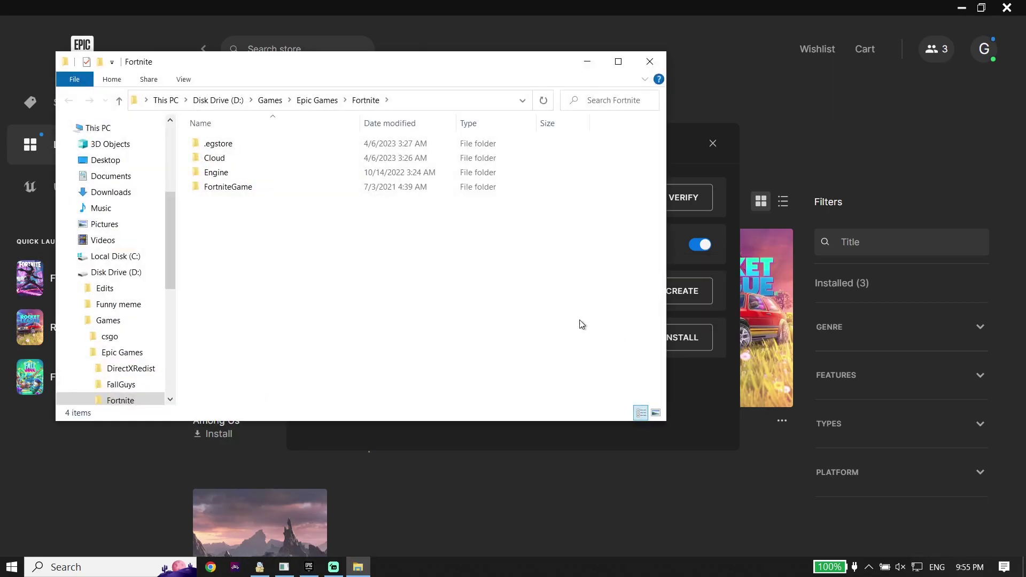
Go to the Win64 folder inside FortniteGame\Binaries
{"action": "left_click", "coordinate": [223, 190]}
{"action": "double_click", "coordinate": [223, 190]}
{"action": "double_click", "coordinate": [220, 144]}
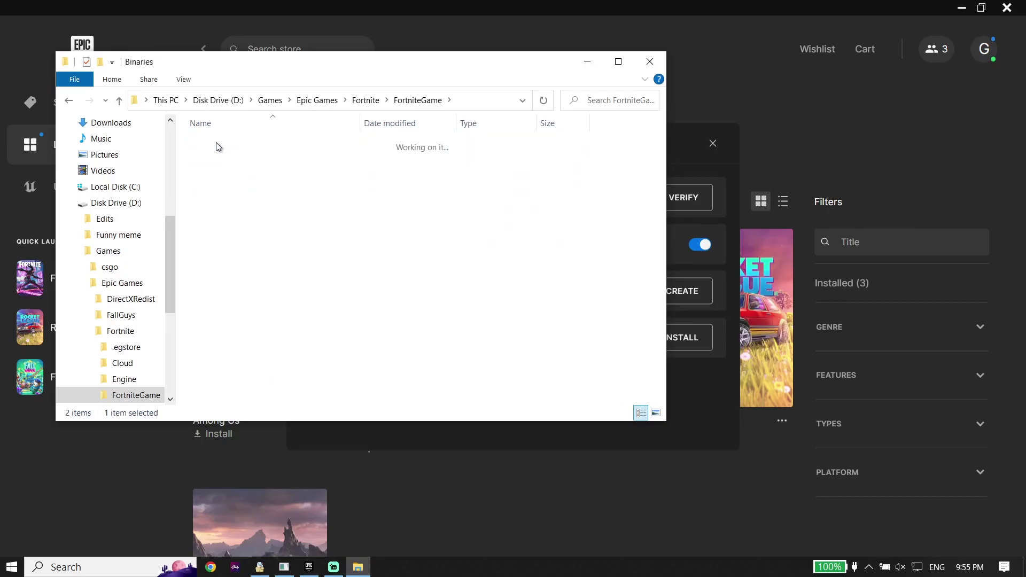
{"action": "left_click", "coordinate": [215, 158]}
{"action": "double_click", "coordinate": [211, 162]}
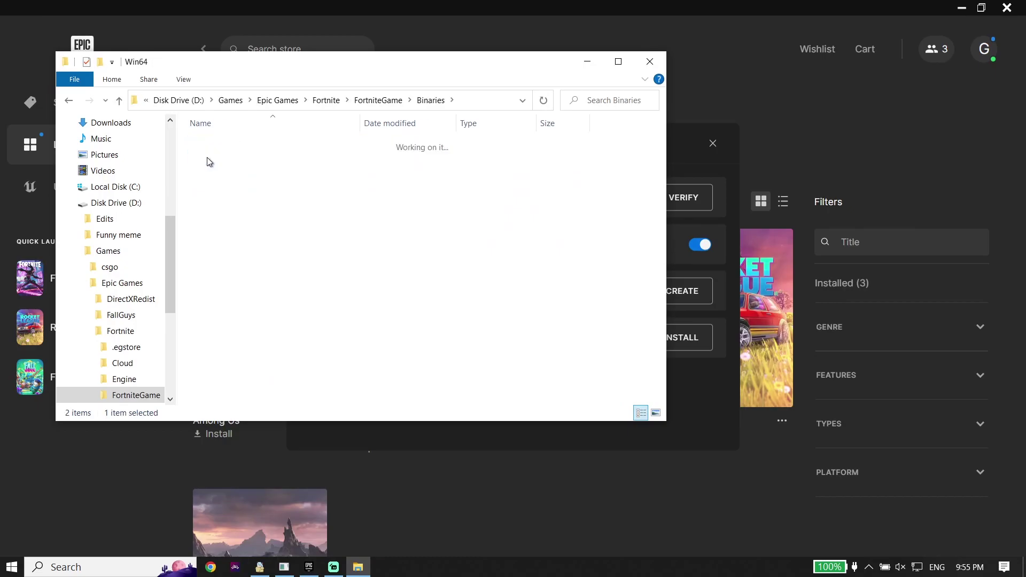
Set the FortniteLauncher application in the Win64 folder to run as an administrator and apply the change
{"action": "scroll", "coordinate": [267, 288], "scroll_direction": "down", "scroll_amount": 12}
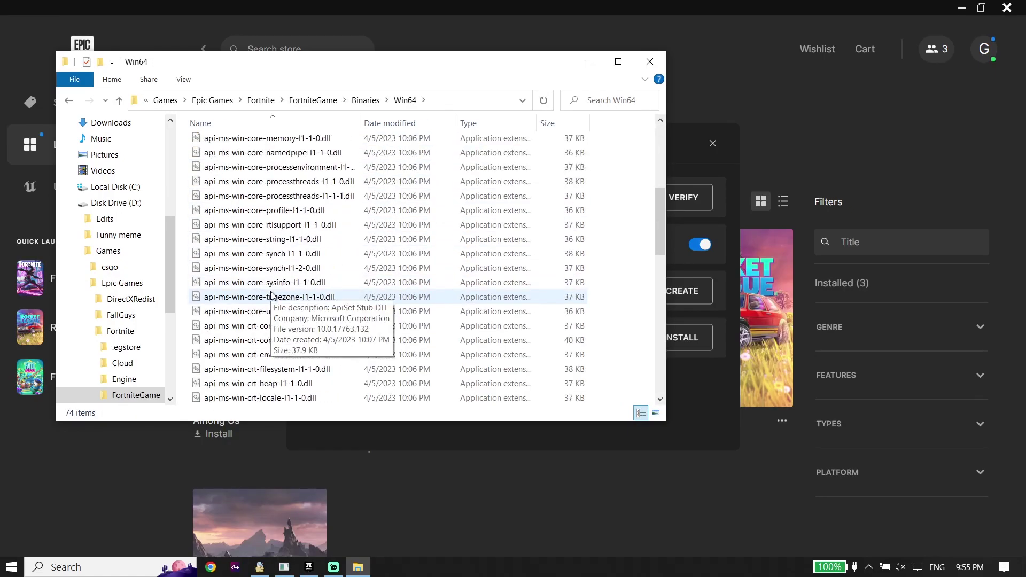
{"action": "scroll", "coordinate": [270, 295], "scroll_direction": "down", "scroll_amount": 5}
{"action": "scroll", "coordinate": [271, 296], "scroll_direction": "up", "scroll_amount": 1}
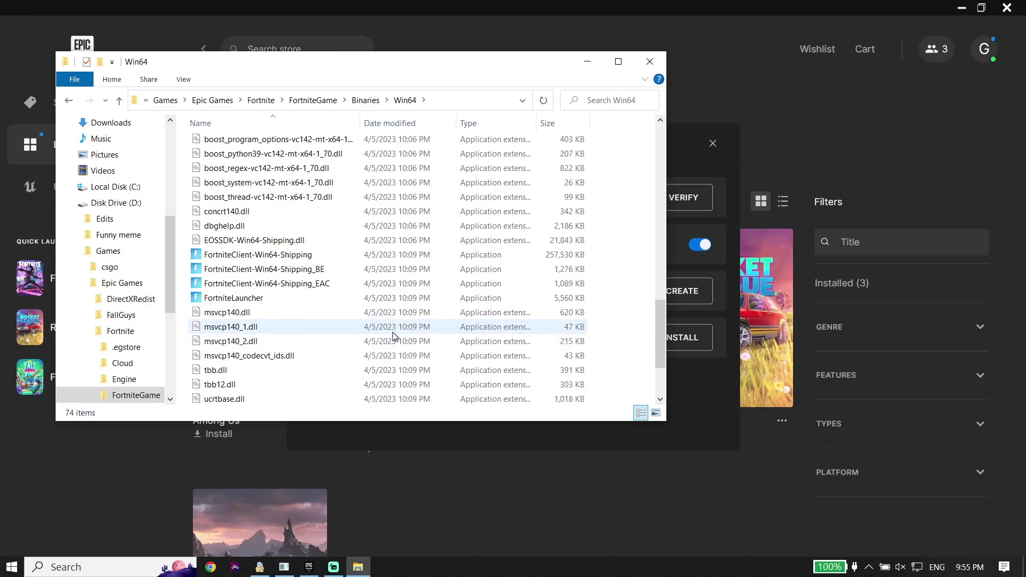
{"action": "right_click", "coordinate": [263, 298]}
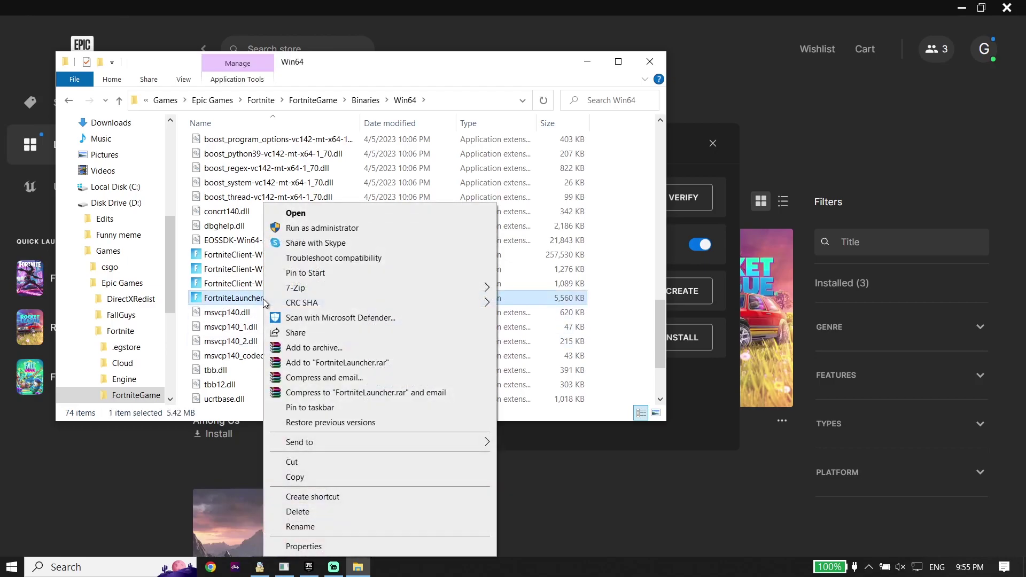
{"action": "left_click", "coordinate": [342, 545]}
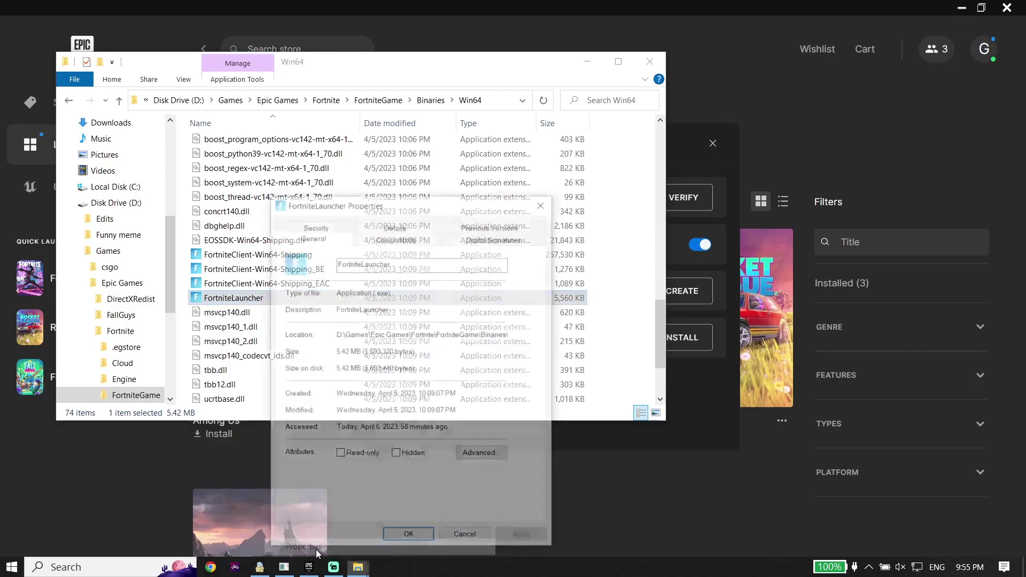
{"action": "left_click", "coordinate": [396, 237]}
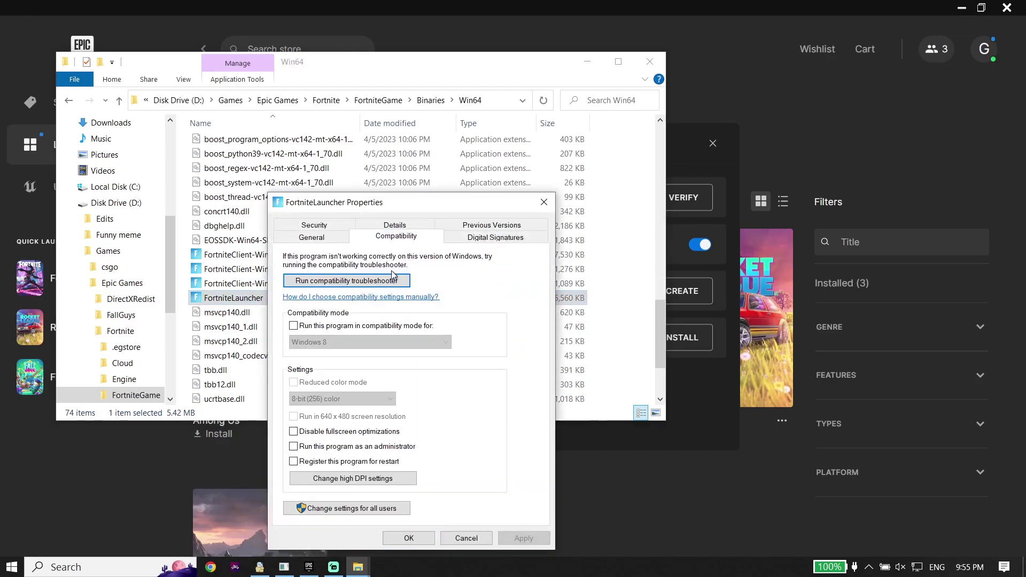
{"action": "left_click", "coordinate": [293, 446]}
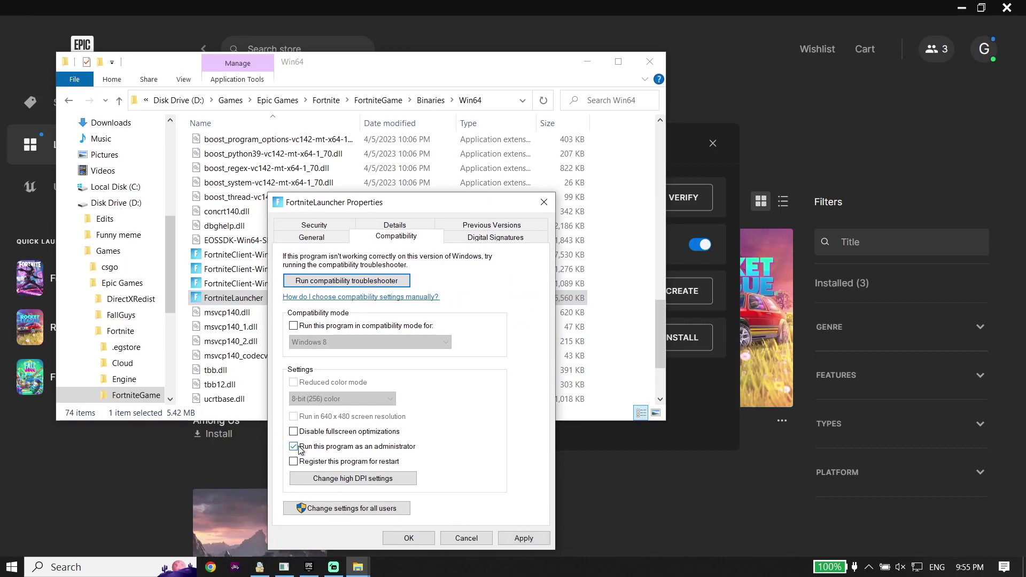
{"action": "left_click", "coordinate": [524, 538]}
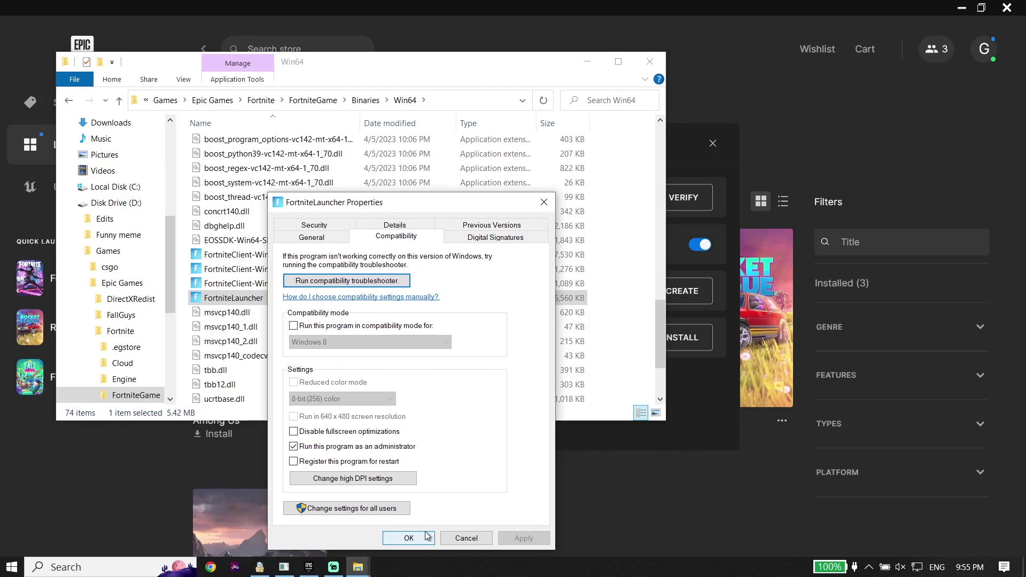
{"action": "left_click", "coordinate": [423, 538]}
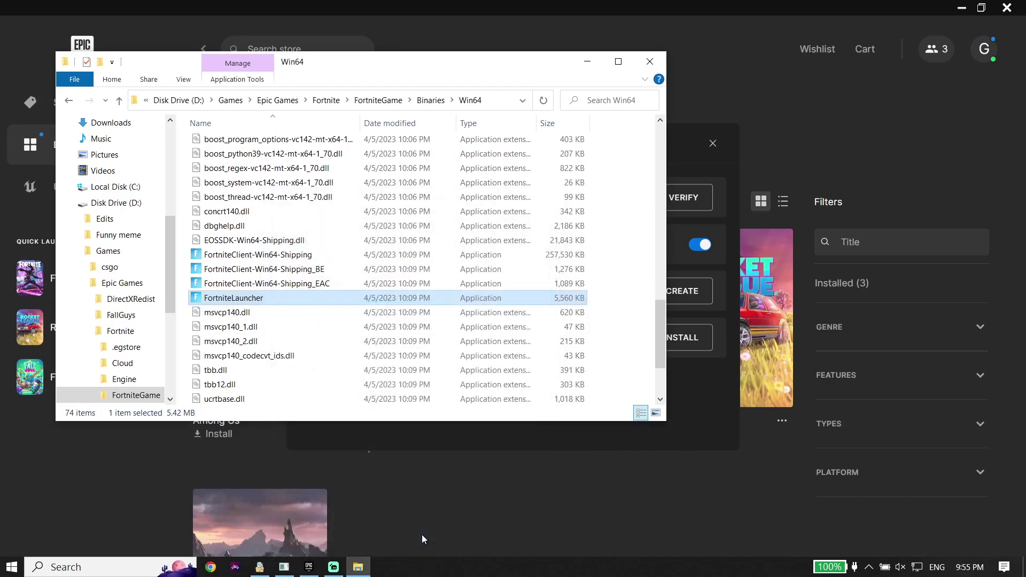
Close the Win64 folder and the Fortnite management dialog, and minimize the launcher to reach the desktop
{"action": "left_click", "coordinate": [648, 68]}
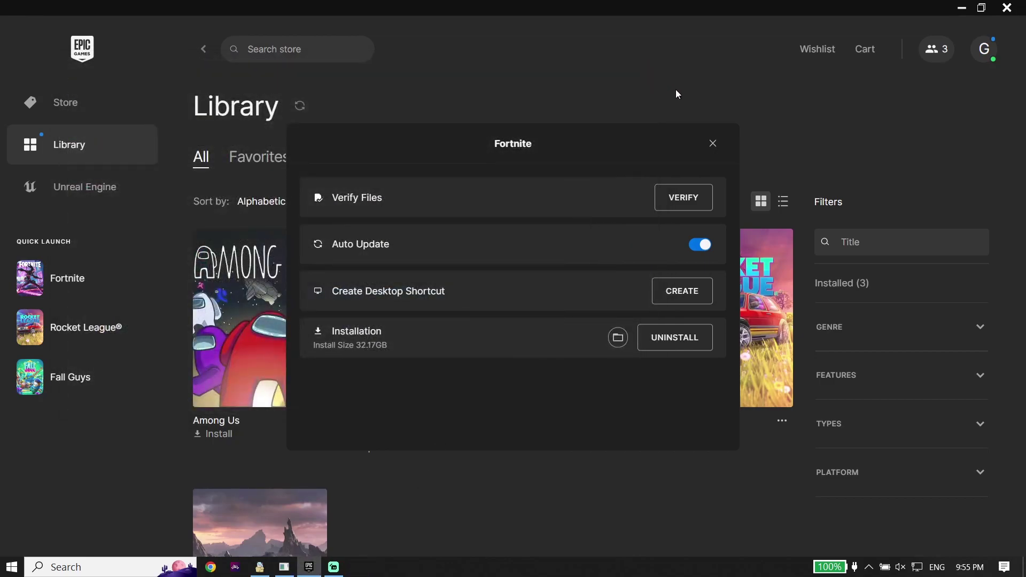
{"action": "left_click", "coordinate": [712, 143]}
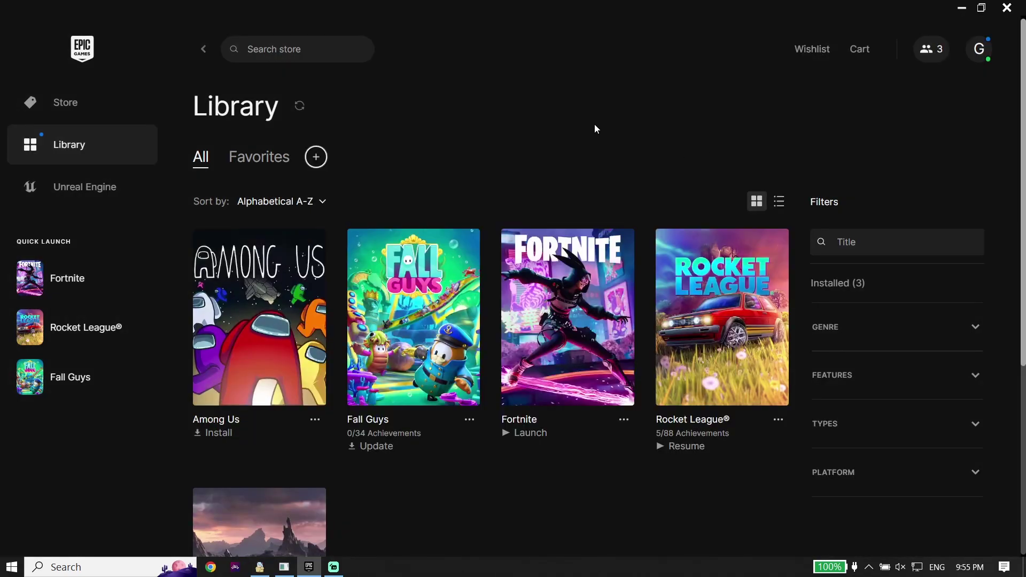
{"action": "left_click", "coordinate": [961, 8]}
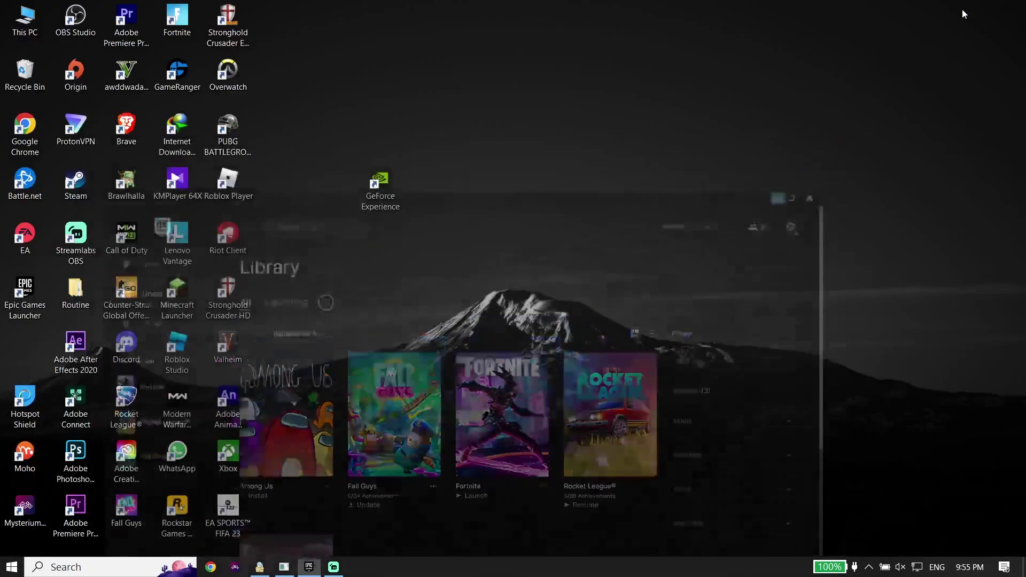
Try to set the Epic Games Launcher desktop shortcut to run as an administrator
{"action": "right_click", "coordinate": [22, 300]}
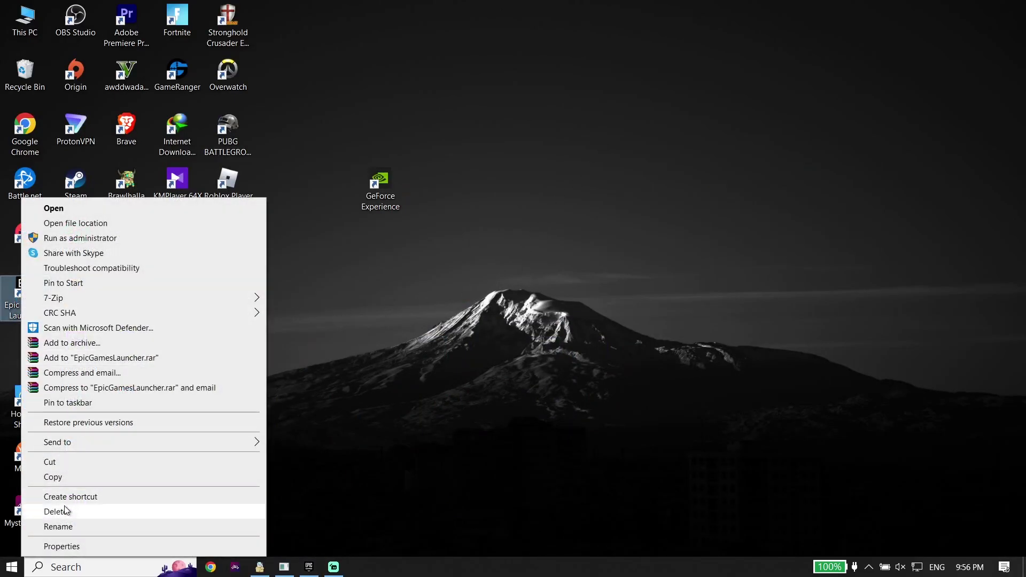
{"action": "left_click", "coordinate": [63, 546]}
{"action": "left_click", "coordinate": [230, 237]}
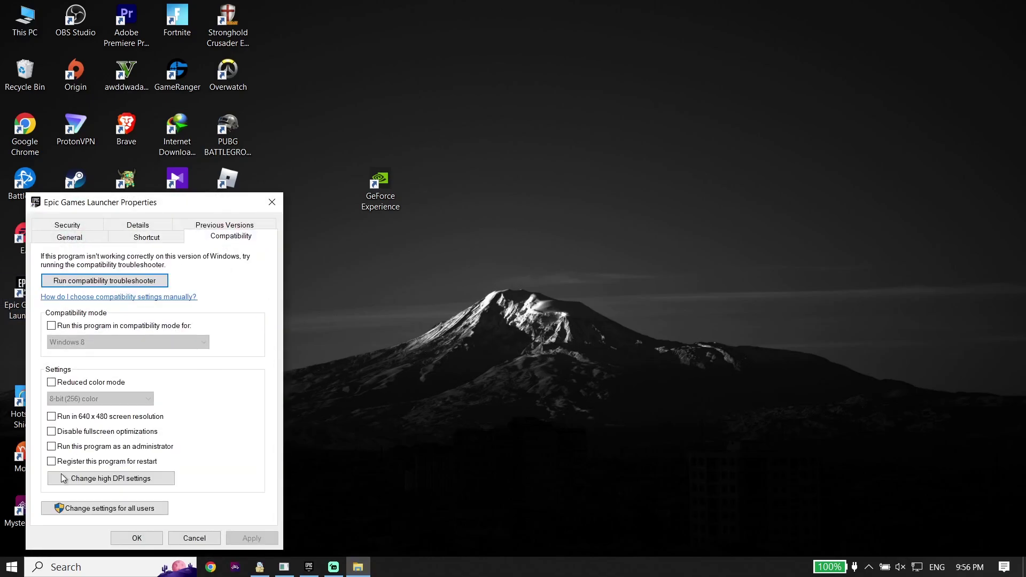
{"action": "left_click", "coordinate": [51, 446]}
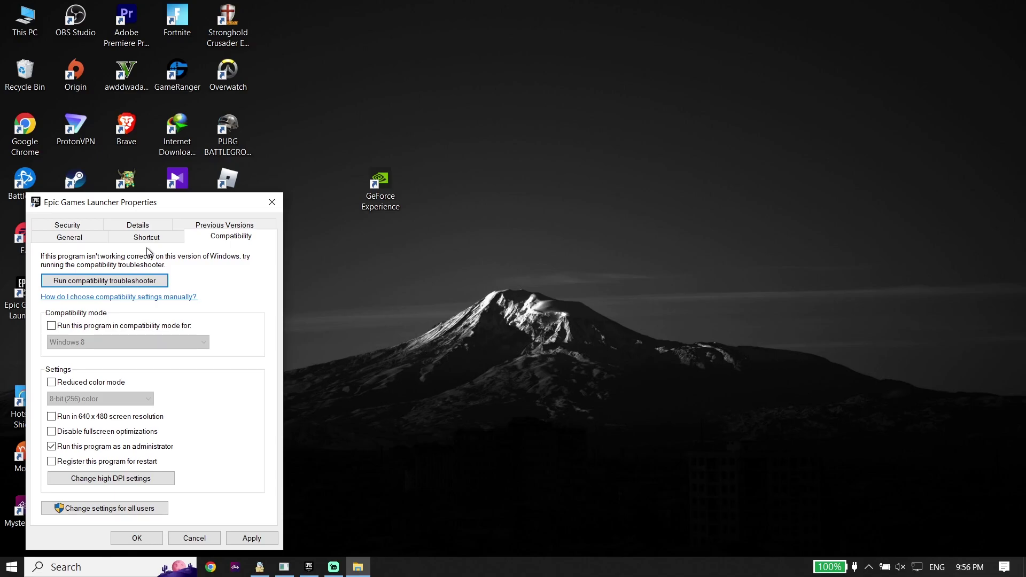
{"action": "left_click", "coordinate": [271, 203]}
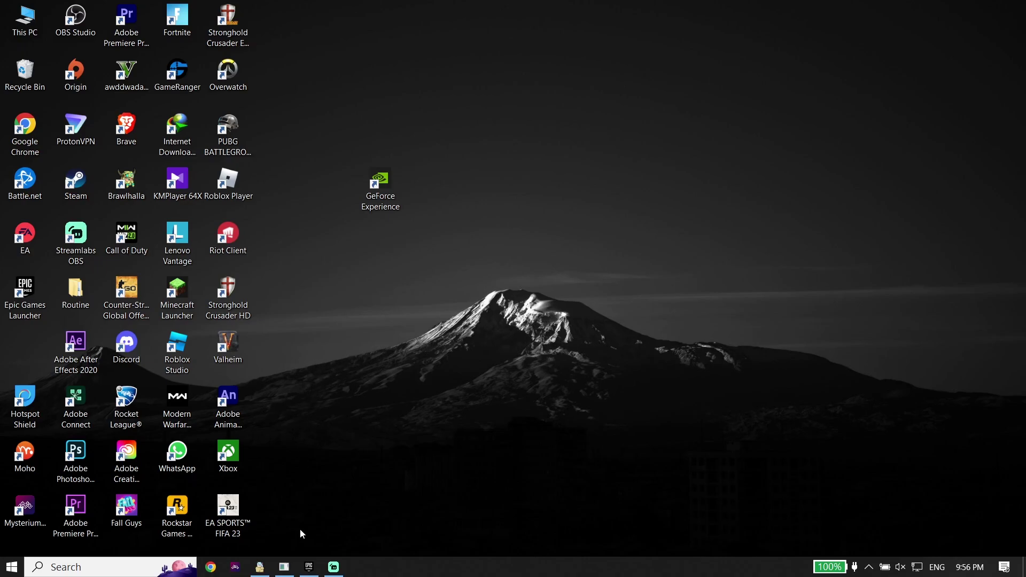
Switch to the Epic Games Launcher, view the file verification option in Fortnite's management dialog, and close the dialog and the launcher
{"action": "left_click", "coordinate": [308, 567]}
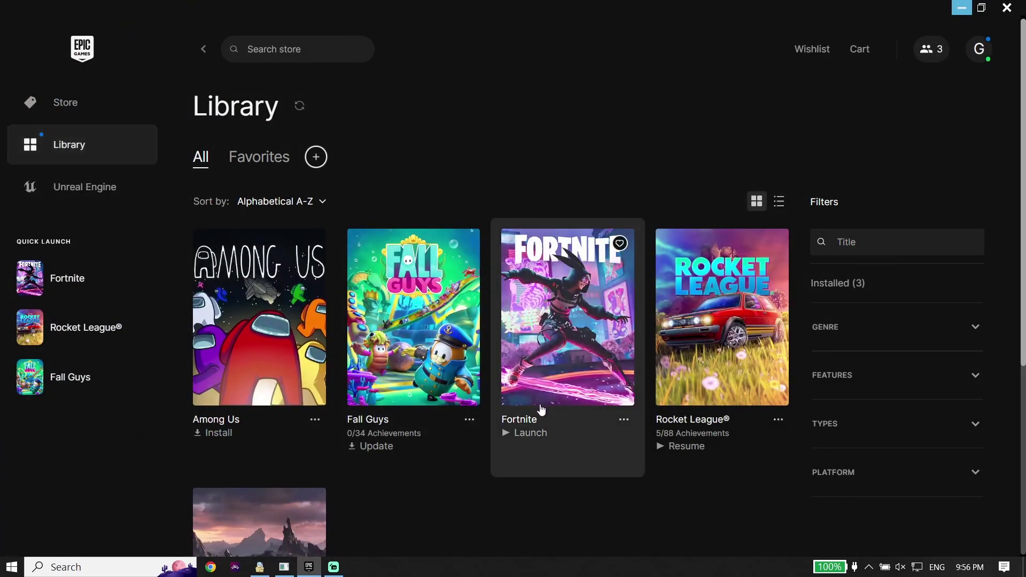
{"action": "left_click", "coordinate": [628, 422]}
{"action": "left_click", "coordinate": [414, 294]}
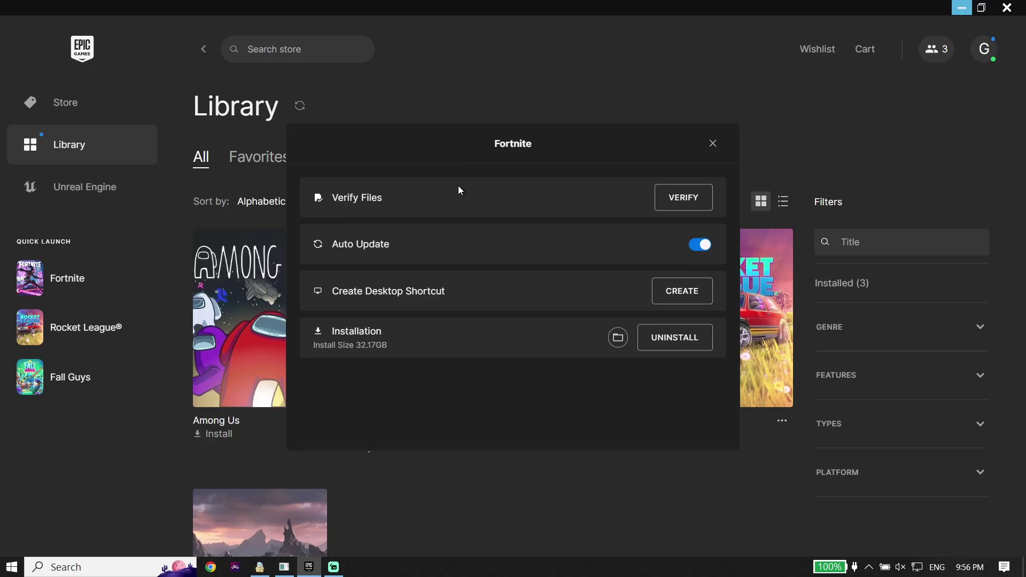
{"action": "left_click", "coordinate": [712, 143]}
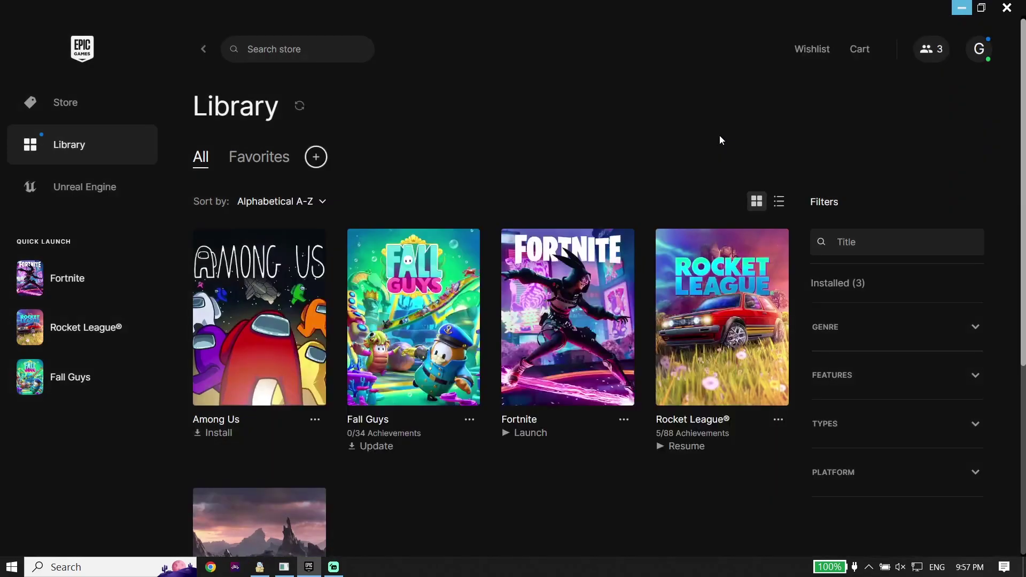
{"action": "left_click", "coordinate": [1007, 7]}
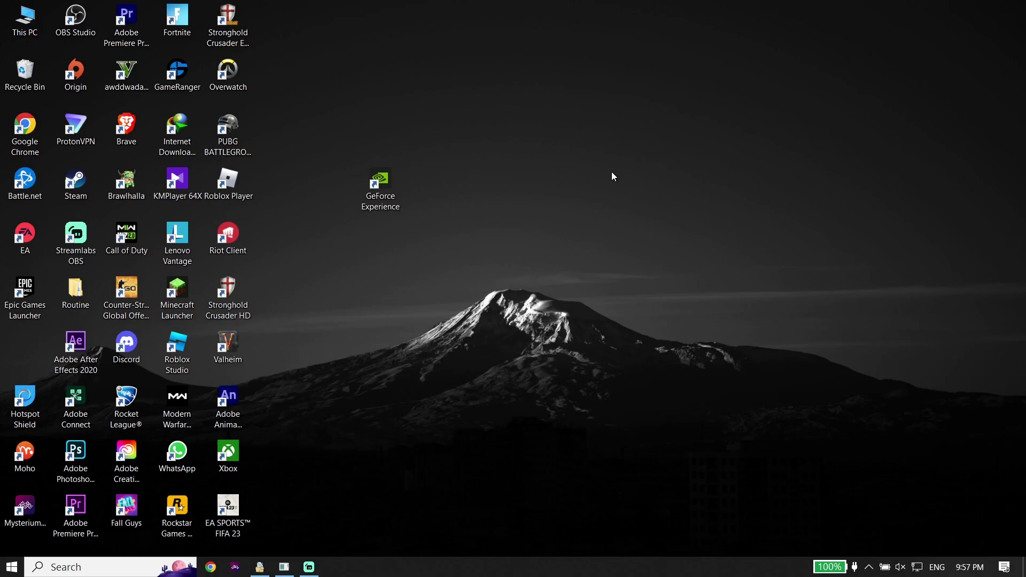
Place the GeForce Experience shortcut below Epic Games Launcher on the desktop, keeping Google Chrome in its original spot
{"action": "left_click", "coordinate": [399, 184]}
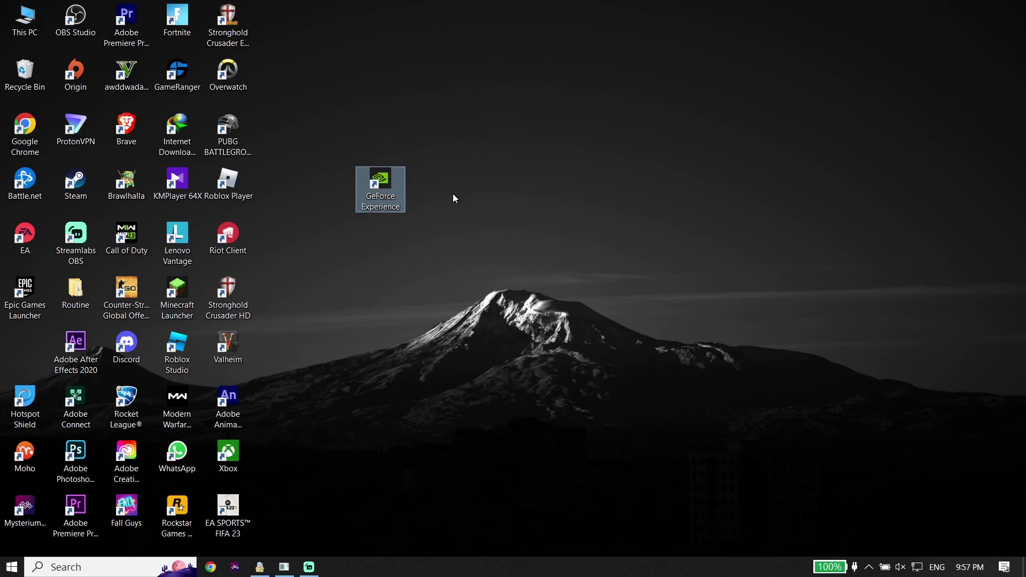
{"action": "left_click", "coordinate": [27, 134]}
{"action": "left_click_drag", "start_coordinate": [598, 189], "coordinate": [593, 191]}
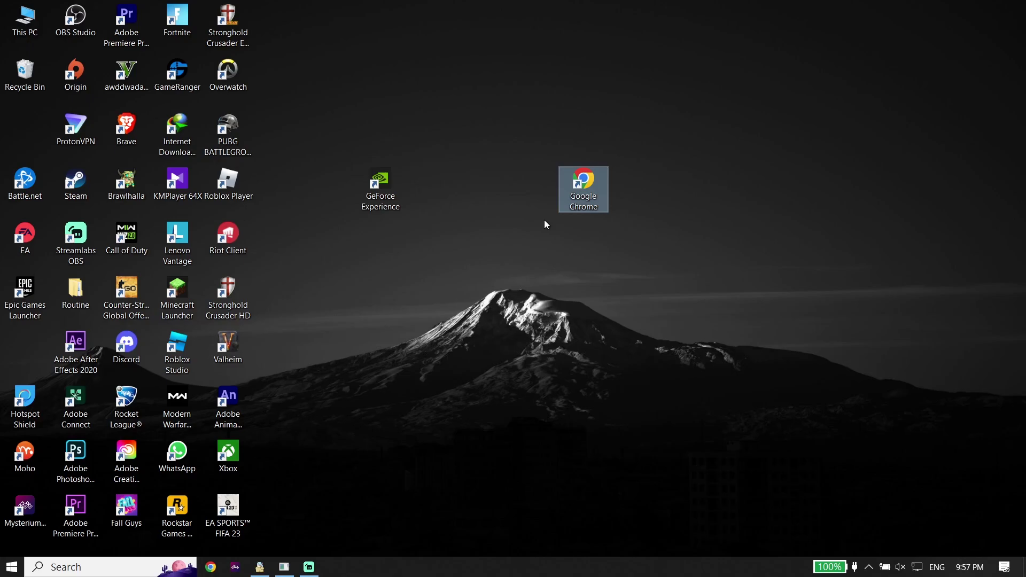
{"action": "left_click_drag", "start_coordinate": [585, 184], "coordinate": [32, 140]}
{"action": "left_click_drag", "start_coordinate": [390, 198], "coordinate": [48, 344]}
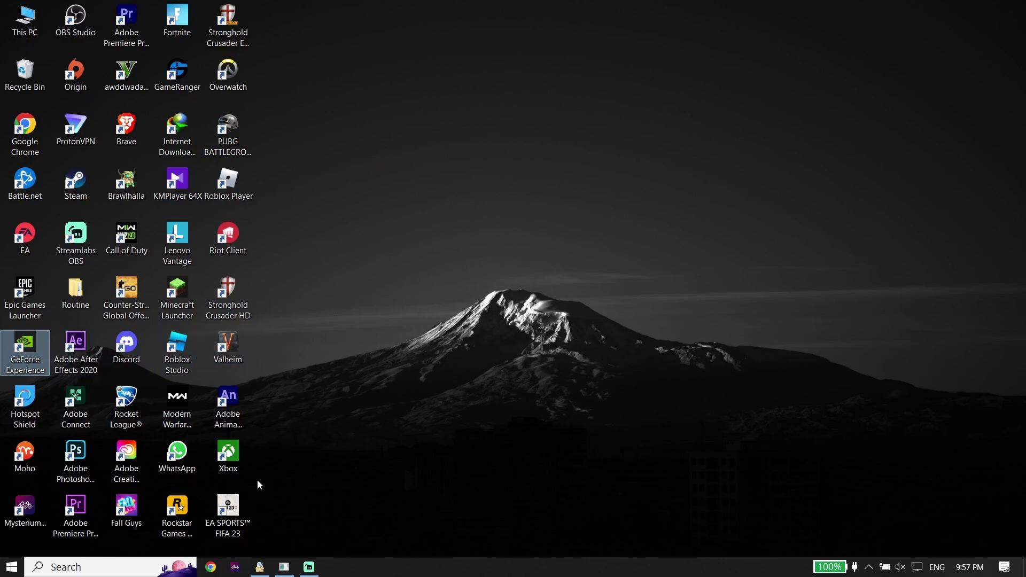
Find the Check for updates setting through Windows search, view the Windows Update page and close it
{"action": "left_click", "coordinate": [190, 558]}
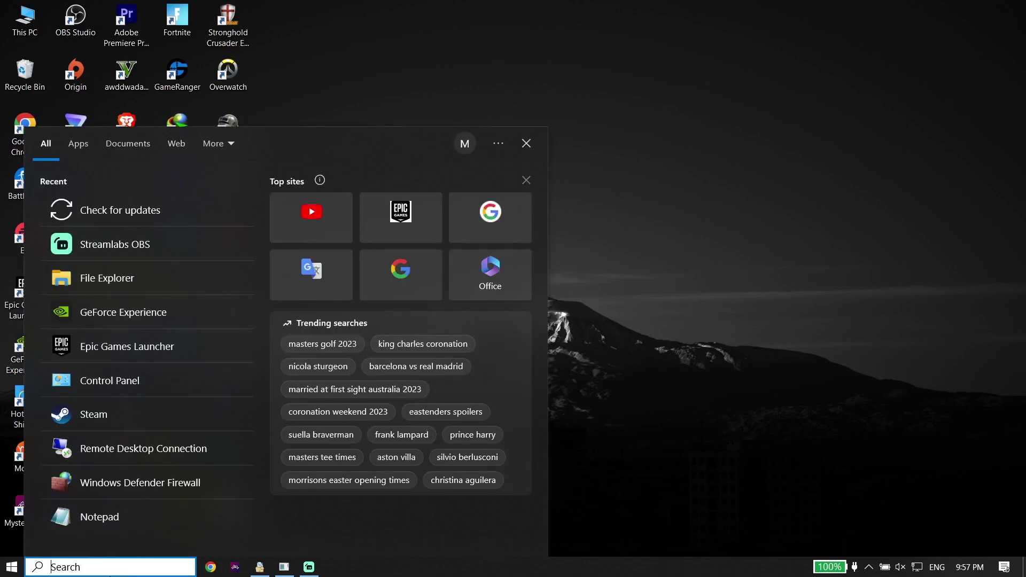
{"action": "type", "text": "c"}
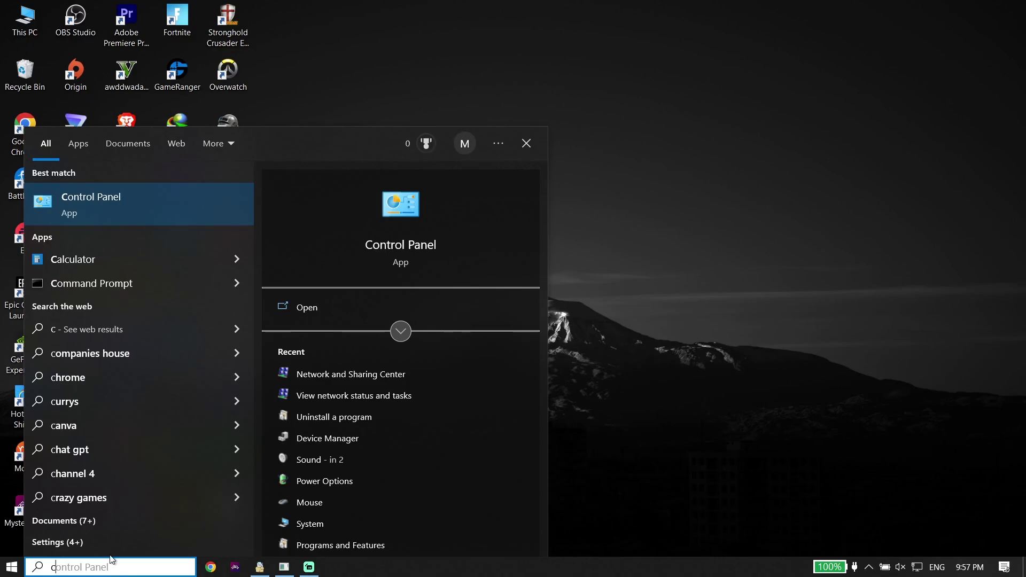
{"action": "type", "text": "h"}
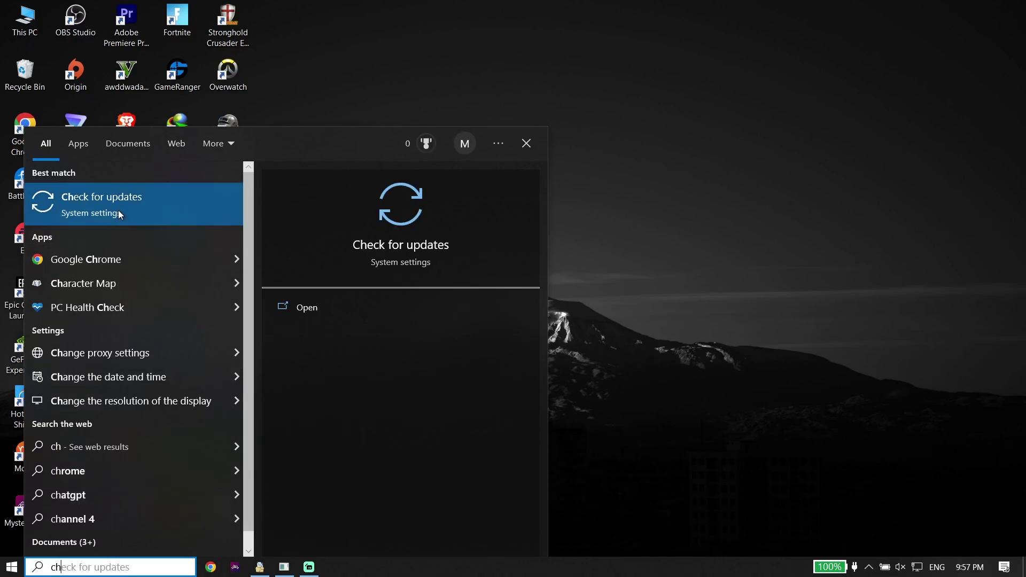
{"action": "left_click", "coordinate": [118, 209]}
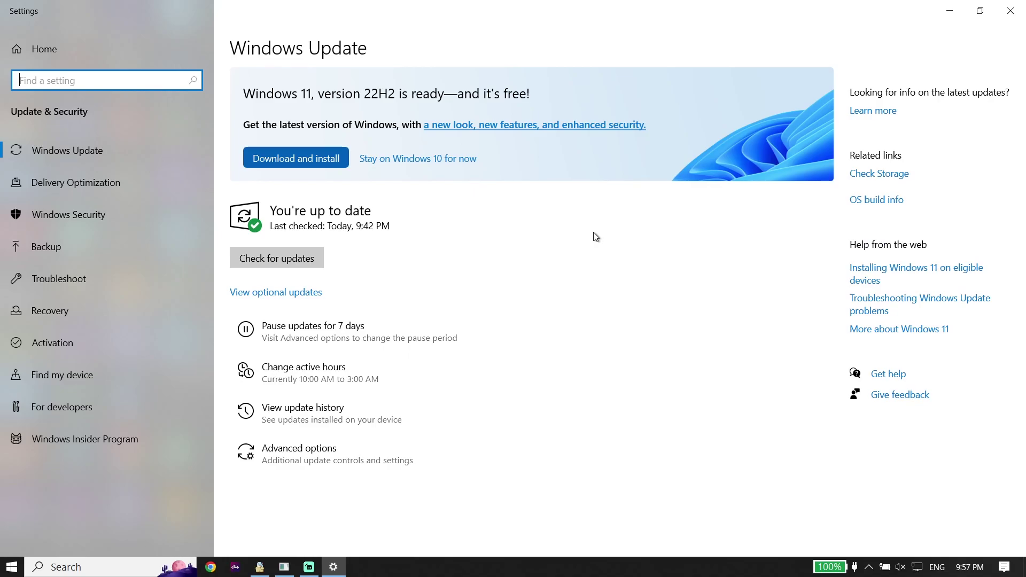
{"action": "left_click", "coordinate": [1010, 11]}
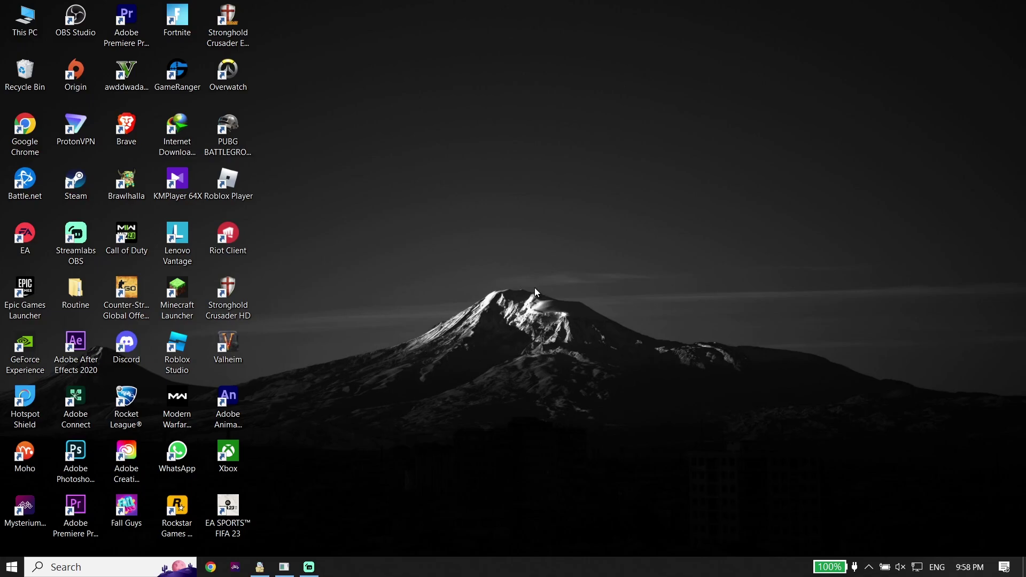
Reopen the Epic Games Launcher from its desktop shortcut
{"action": "double_click", "coordinate": [11, 312]}
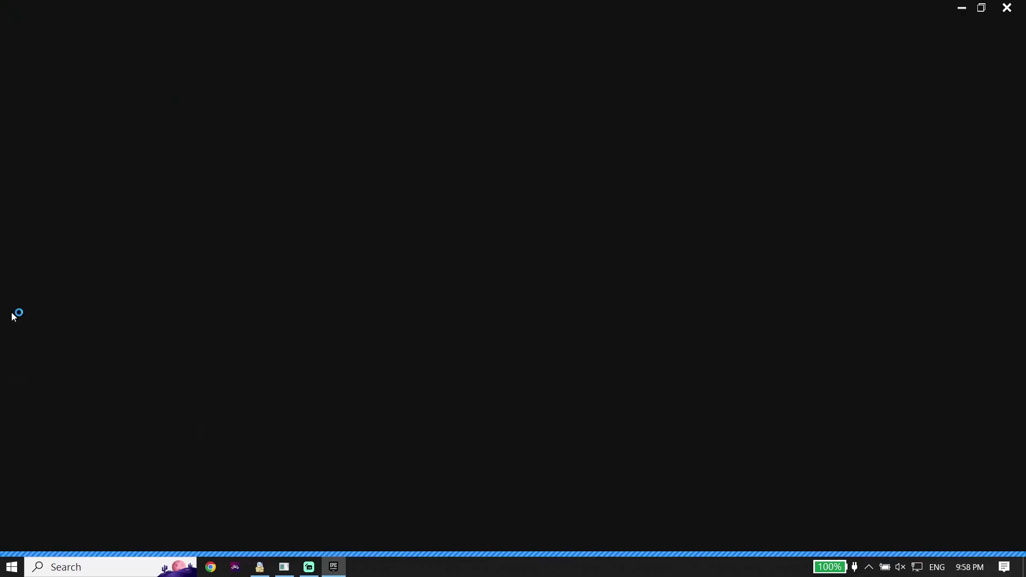